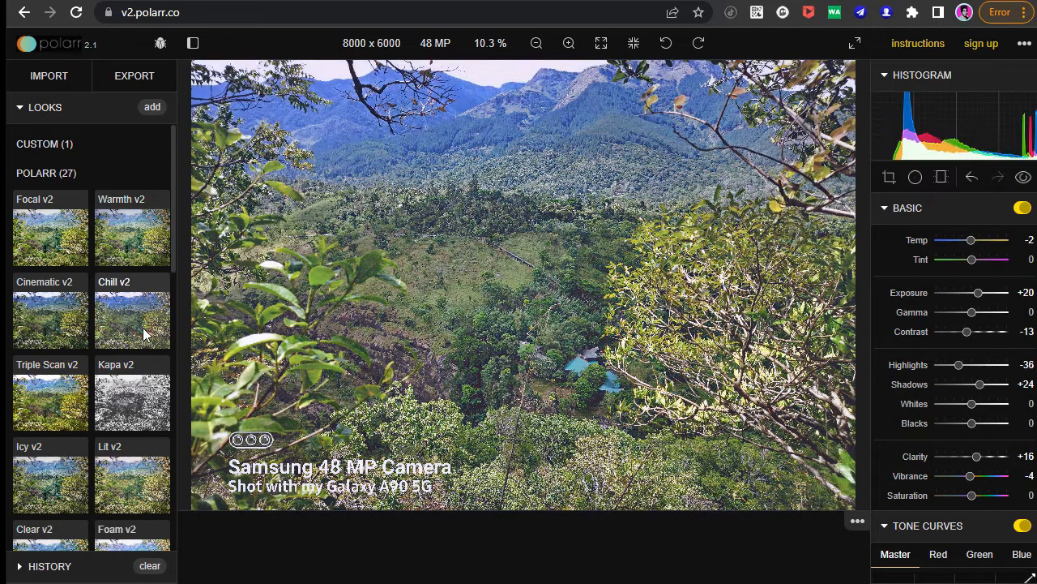
- Try the Triple Scan v2, Kapa v2, Clear v2, Icy v2 and Lit v2 looks on the photo
click(68, 388)
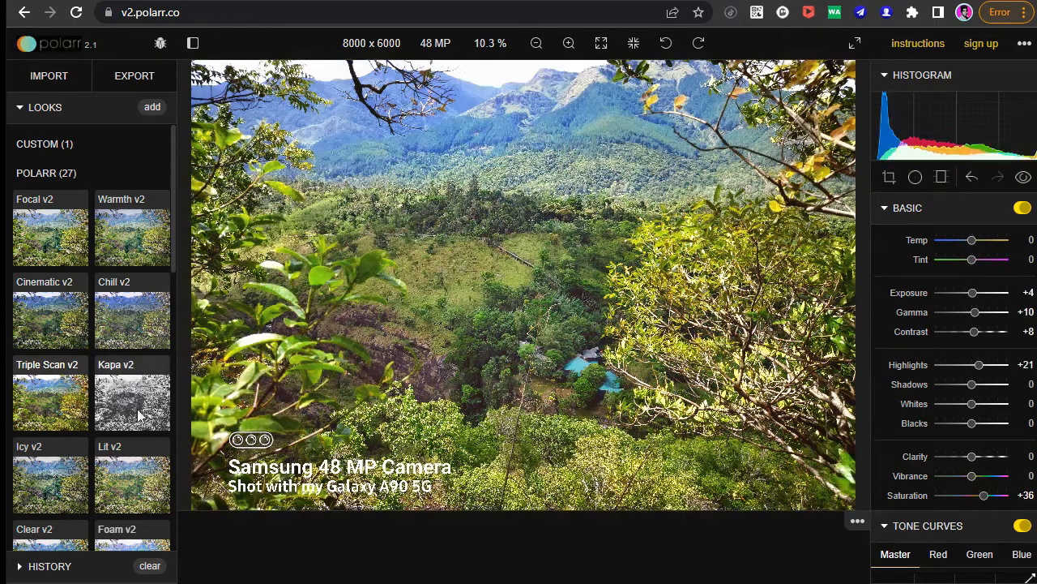
click(138, 410)
scroll(146, 421, down, 2)
click(37, 400)
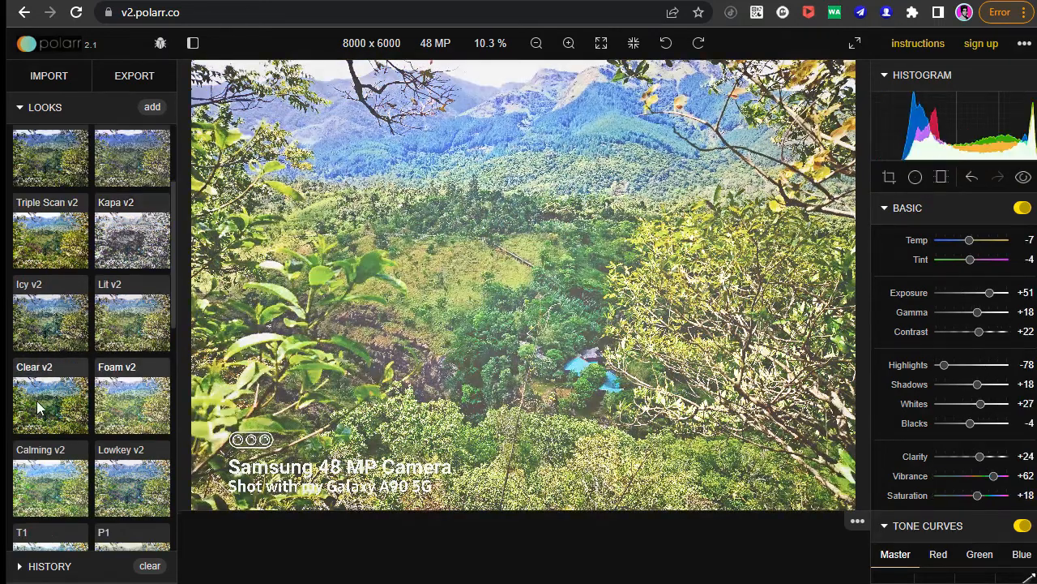
click(41, 339)
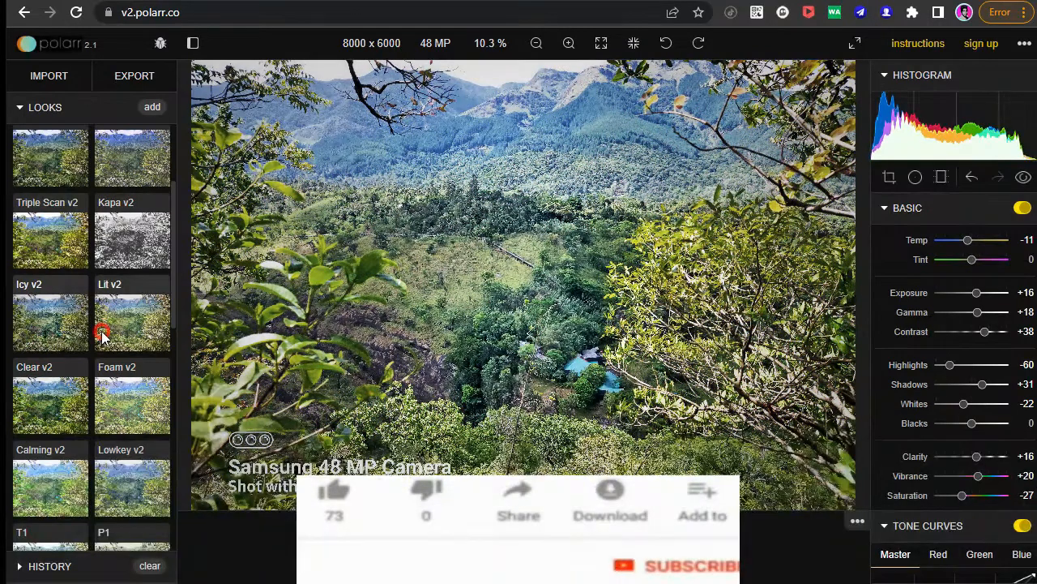
click(101, 337)
- Try the PM1, M2 and M1 looks on the photo
scroll(118, 340, down, 5)
click(131, 392)
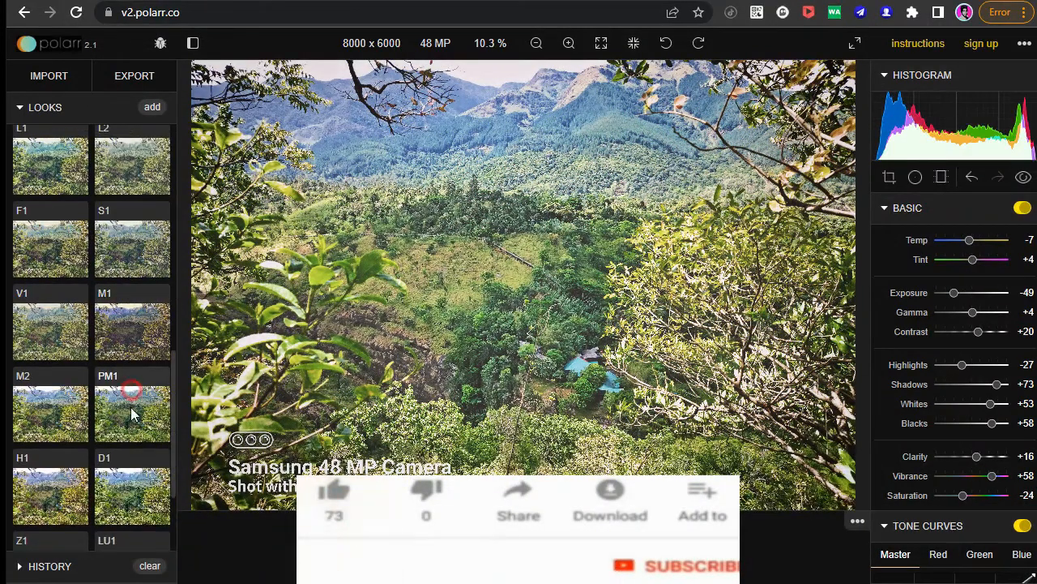
click(71, 415)
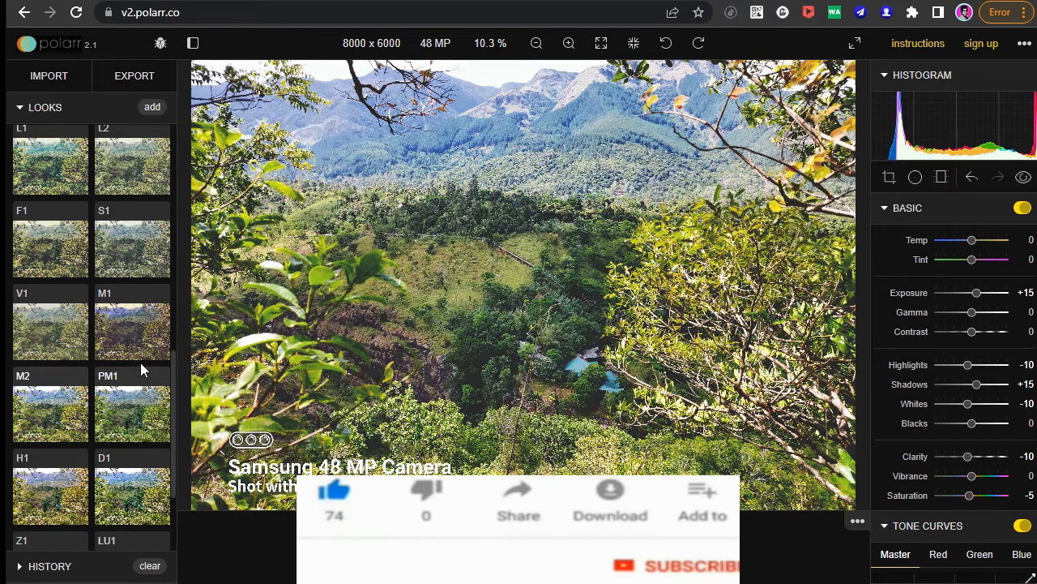
click(143, 331)
scroll(114, 337, down, 2)
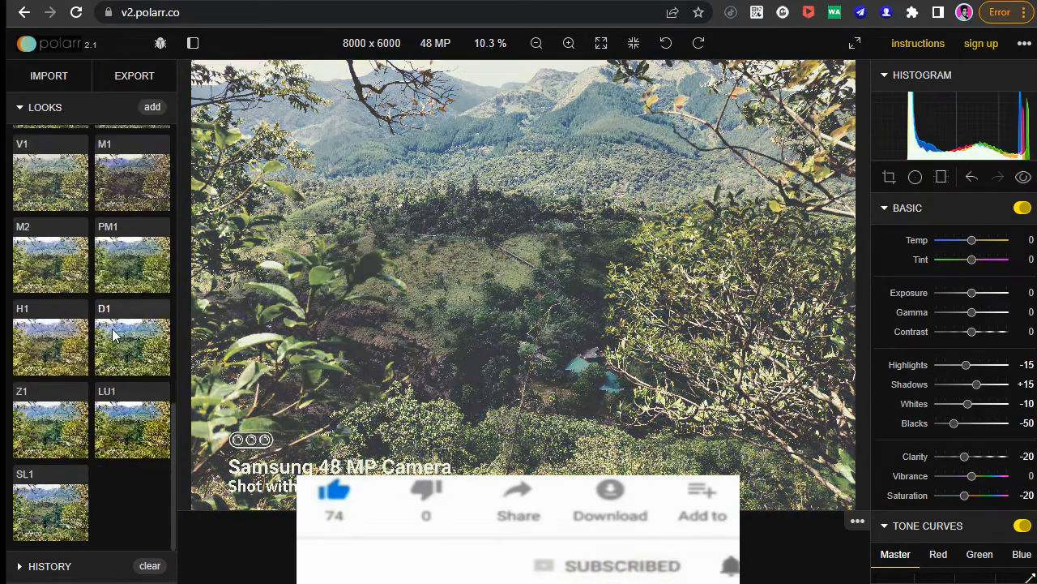
- Try the LU1, Z1, SL1, D1 and PM1 looks on the photo
click(138, 438)
click(48, 435)
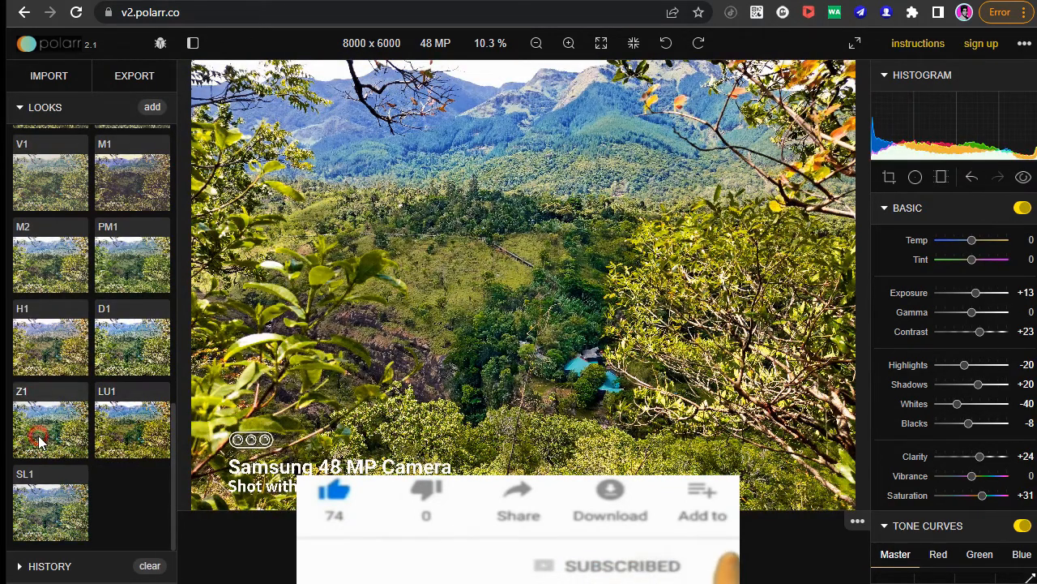
click(47, 491)
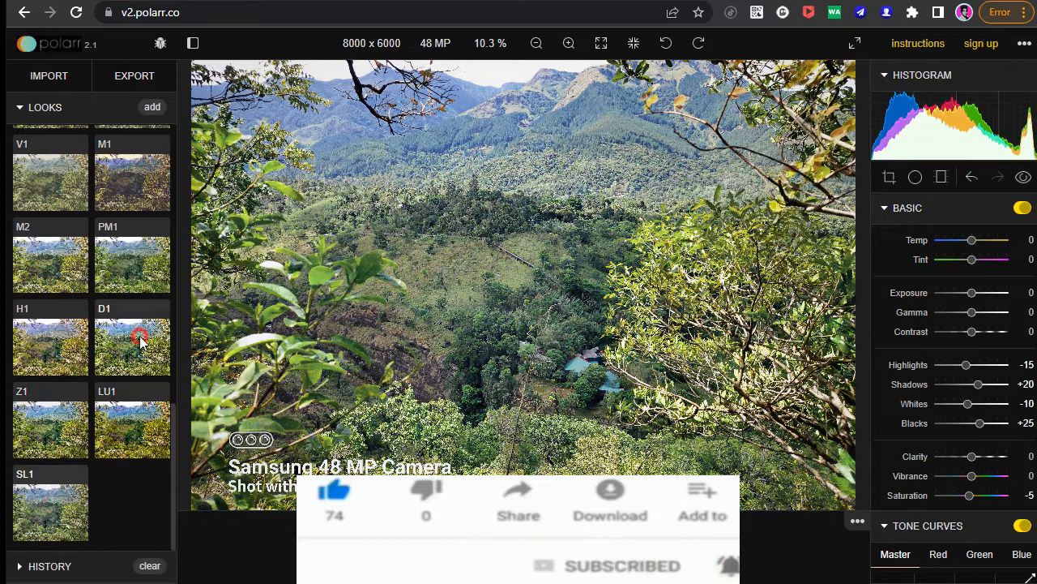
click(140, 338)
click(154, 271)
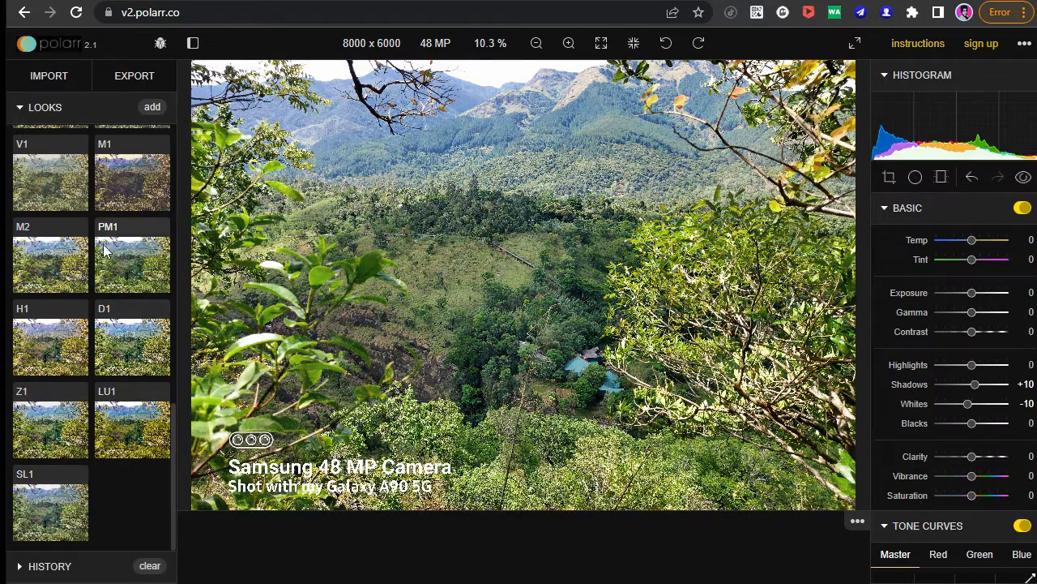
- Apply the Focal v2 look to the photo
scroll(103, 251, up, 10)
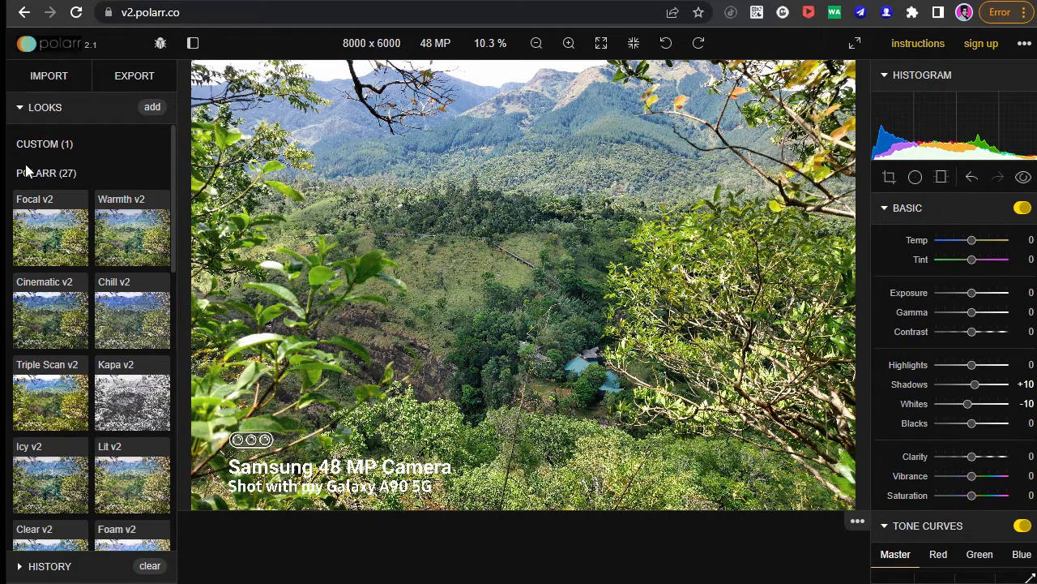
click(58, 225)
scroll(125, 389, down, 2)
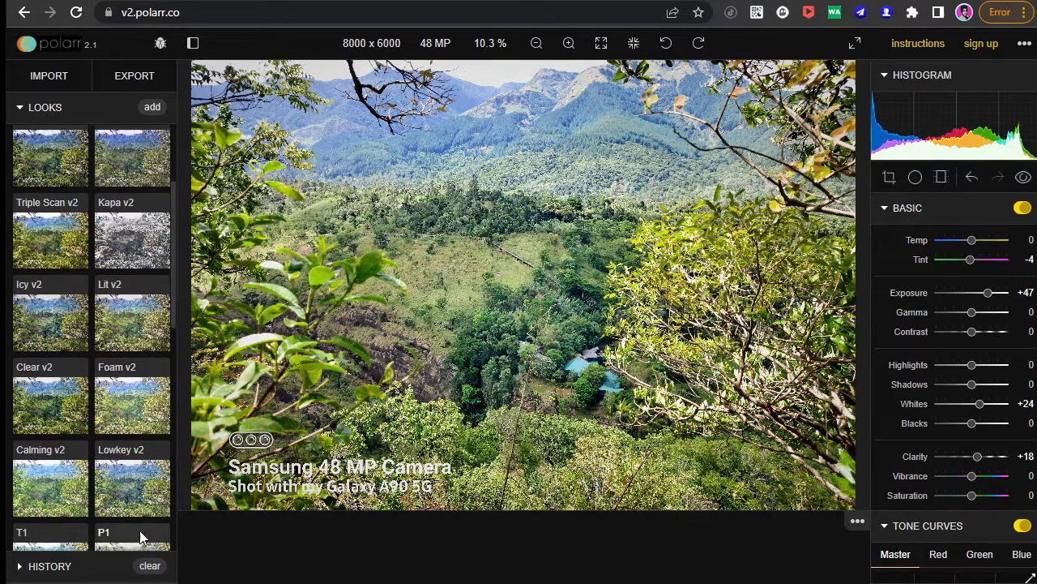
- Clear the edit history to return the photo to its imported state, and collapse the history list
click(21, 566)
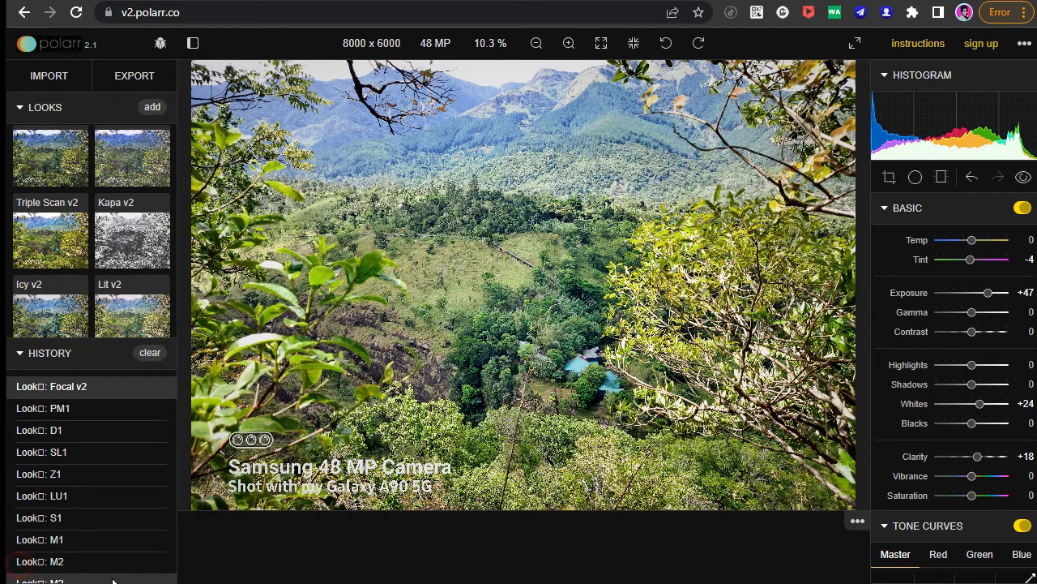
click(151, 353)
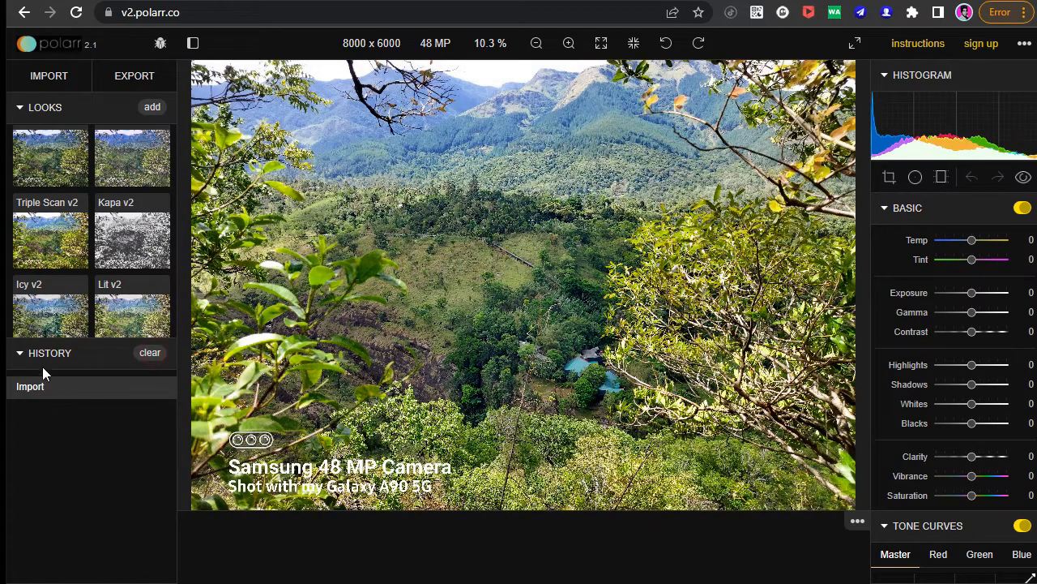
click(16, 355)
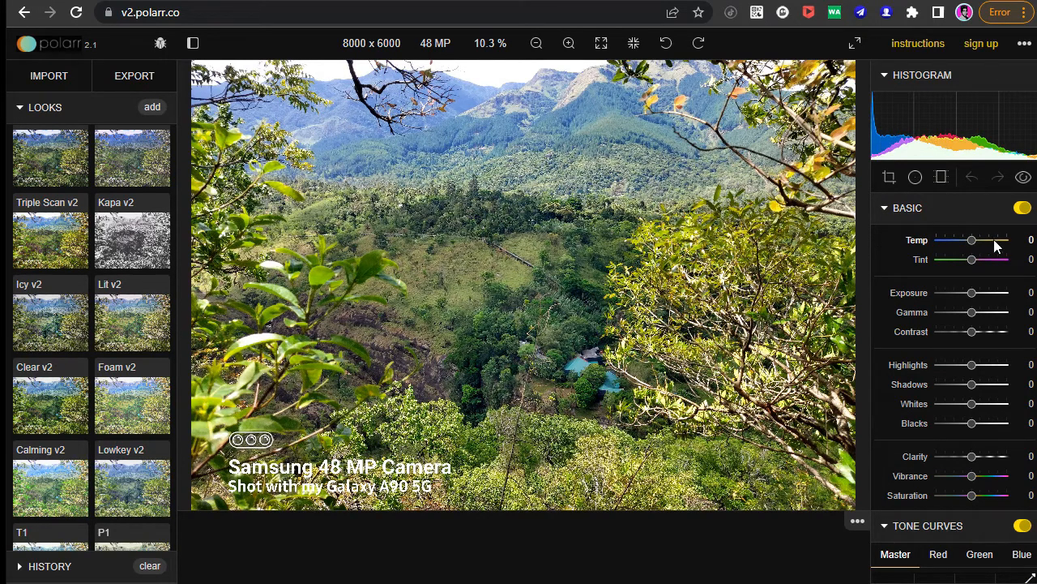
- Set Temp to -23, Exposure +2, Gamma -5, Contrast +41, Highlights +16, Shadows -9, Whites -9 and Blacks +39
mouse_move(970, 238)
mouse_down()
mouse_move(980, 240)
mouse_move(927, 232)
mouse_move(1034, 240)
mouse_move(969, 248)
mouse_move(961, 239)
mouse_move(981, 257)
mouse_move(948, 257)
mouse_move(976, 259)
mouse_move(961, 290)
mouse_move(938, 290)
mouse_move(989, 293)
mouse_move(972, 292)
mouse_move(961, 313)
mouse_move(992, 314)
mouse_move(969, 312)
mouse_move(984, 332)
mouse_move(954, 332)
mouse_move(985, 330)
mouse_move(1000, 364)
mouse_move(953, 373)
mouse_move(1010, 364)
mouse_move(977, 365)
mouse_move(991, 382)
mouse_move(957, 384)
mouse_move(972, 384)
mouse_move(984, 404)
mouse_move(948, 423)
mouse_move(987, 428)
mouse_move(984, 419)
mouse_up()
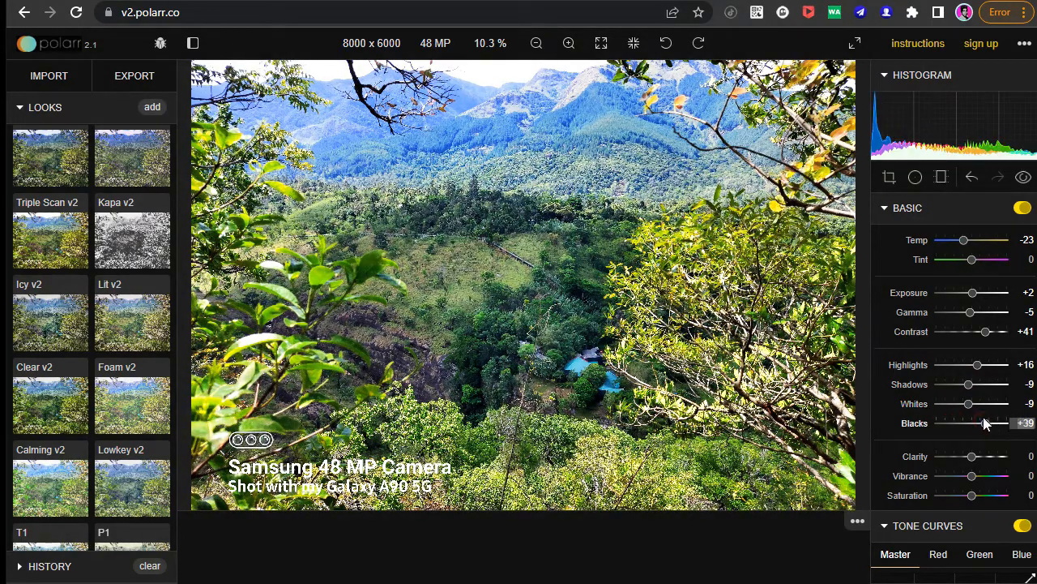
- Set the basic adjustments Clarity to +24, Vibrance to +46 and Saturation to +34
scroll(1005, 418, down, 1)
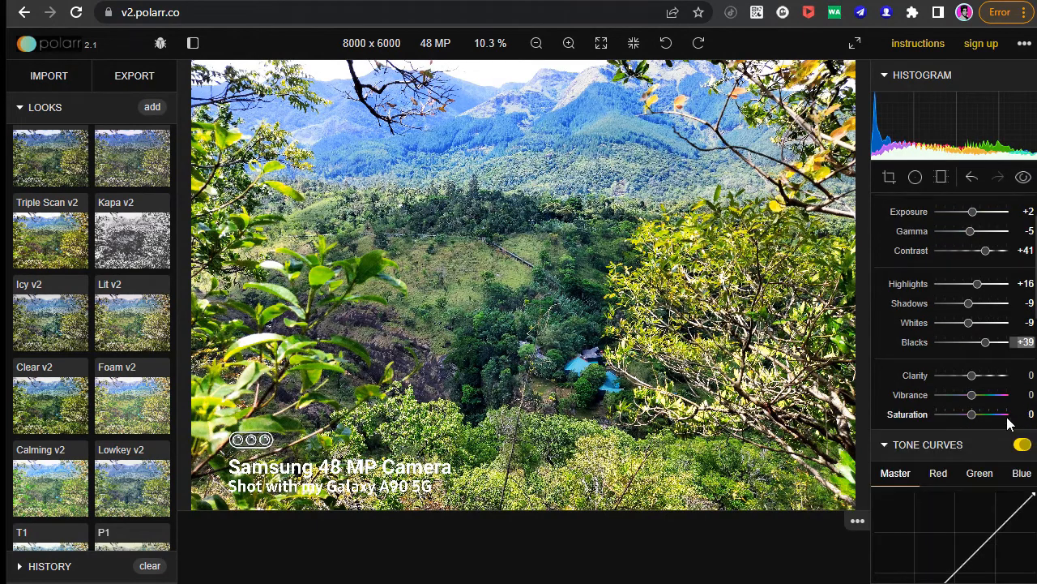
mouse_move(973, 383)
mouse_down()
mouse_move(991, 382)
mouse_move(933, 387)
mouse_move(973, 387)
mouse_move(957, 379)
mouse_move(972, 378)
mouse_up()
right_click(972, 377)
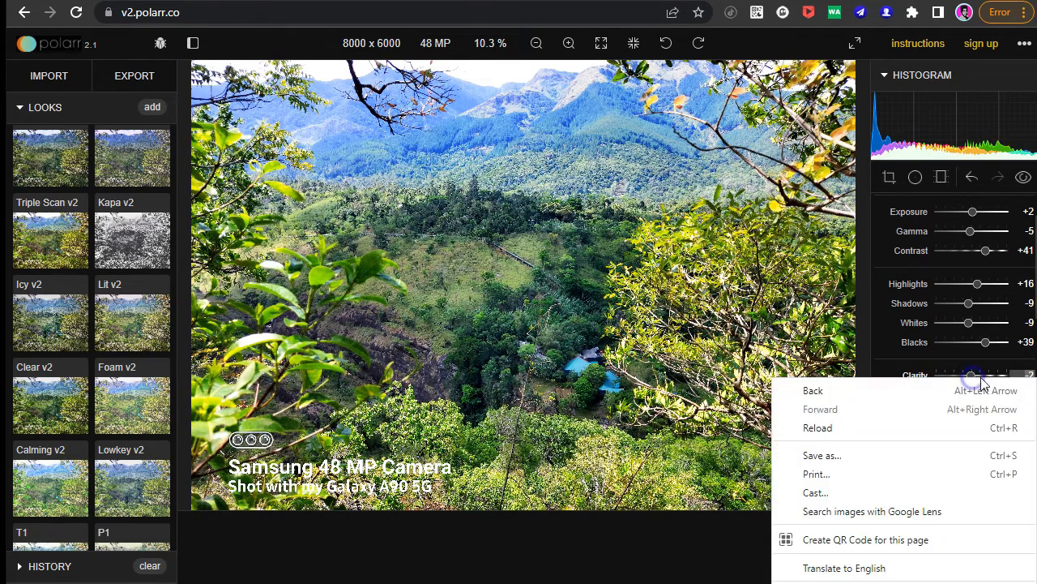
click(985, 377)
scroll(984, 372, down, 1)
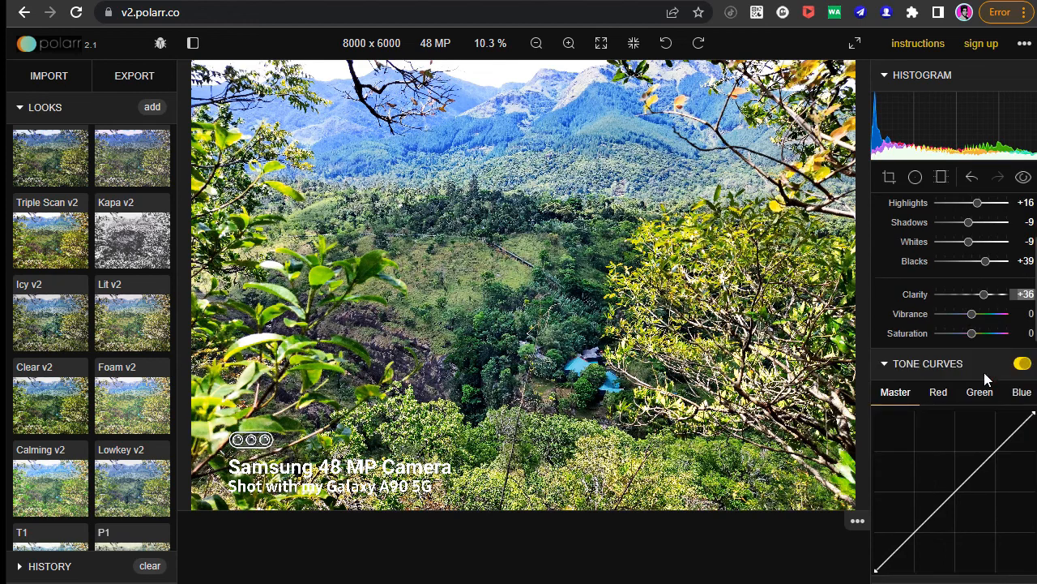
drag(978, 295, 969, 298)
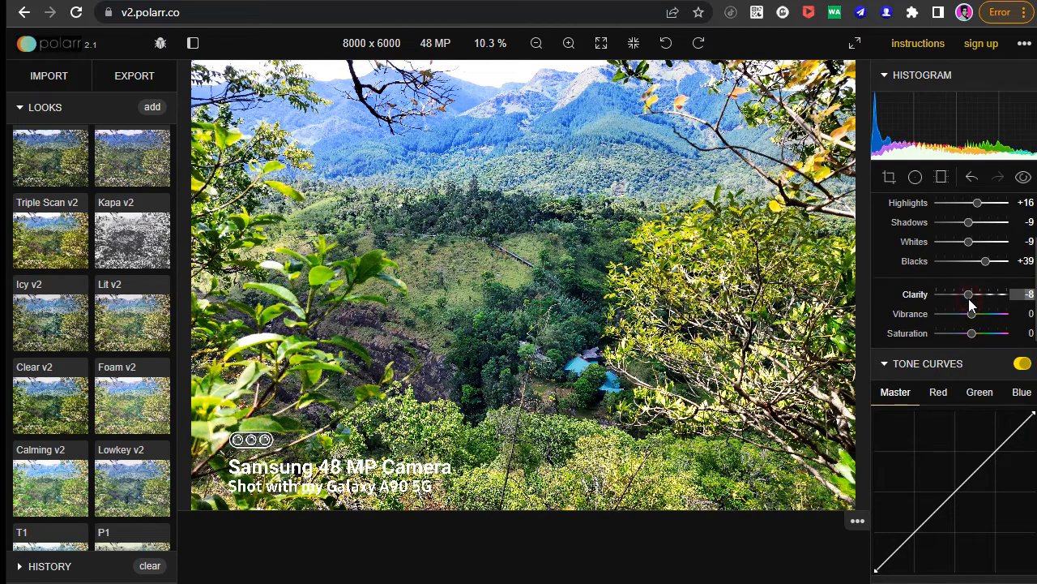
click(976, 294)
mouse_move(975, 314)
mouse_down()
mouse_move(997, 320)
mouse_move(961, 319)
mouse_move(1001, 321)
mouse_move(990, 339)
mouse_move(1011, 338)
mouse_move(971, 343)
mouse_move(999, 340)
mouse_move(978, 336)
mouse_move(972, 317)
mouse_move(996, 317)
mouse_move(984, 315)
mouse_move(981, 296)
mouse_move(872, 287)
mouse_move(1019, 294)
mouse_move(973, 315)
mouse_move(982, 303)
mouse_move(968, 305)
mouse_move(986, 320)
mouse_up()
- Bend the master tone curve by placing a midpoint slightly below the diagonal
scroll(966, 318, down, 2)
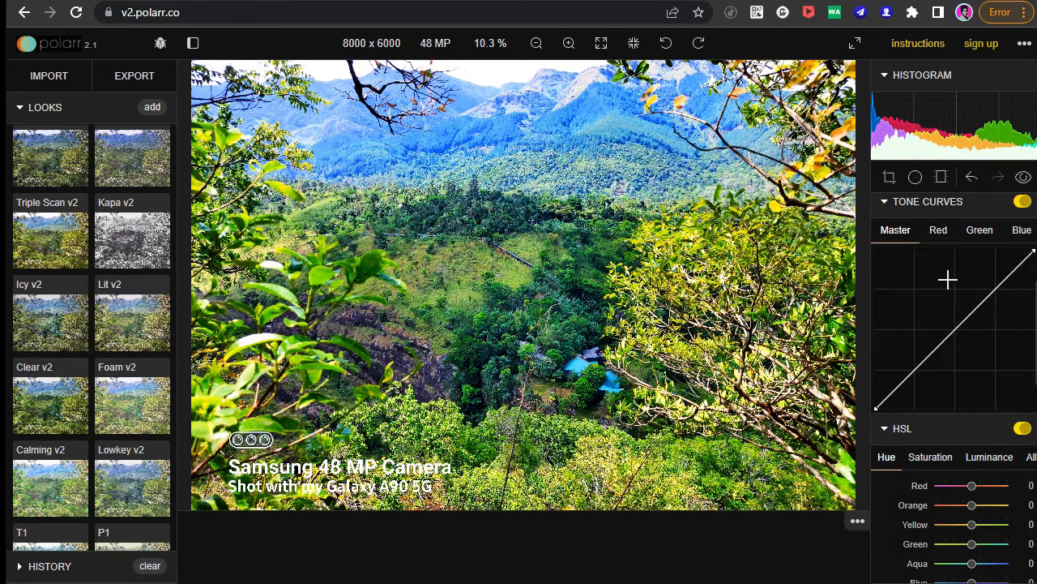
scroll(947, 292, up, 1)
scroll(936, 397, down, 2)
drag(916, 290, 956, 256)
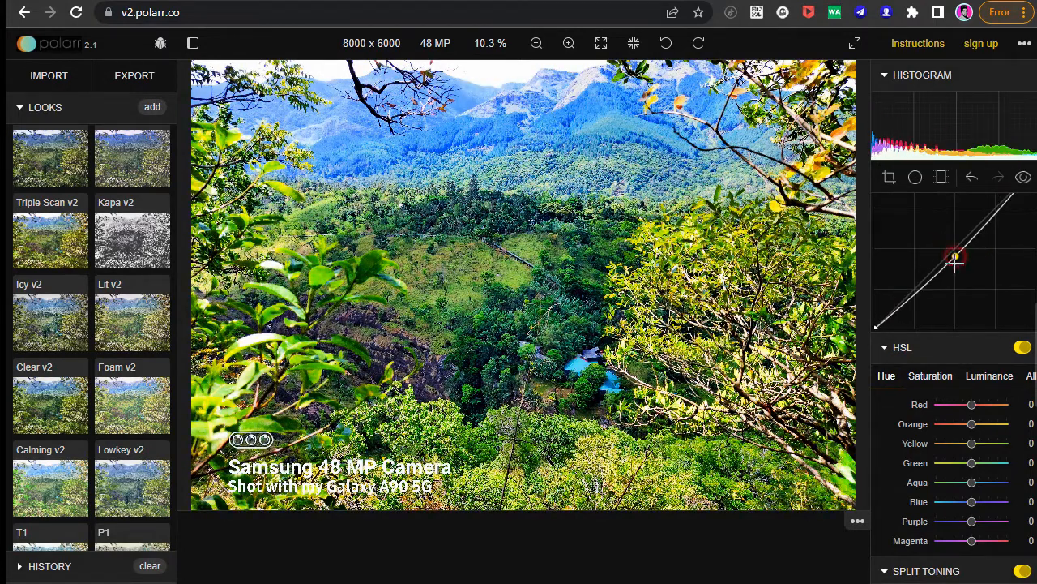
- Shift the HSL hues by setting Red to +40, Orange to -8 and Yellow to +25
scroll(968, 393, down, 2)
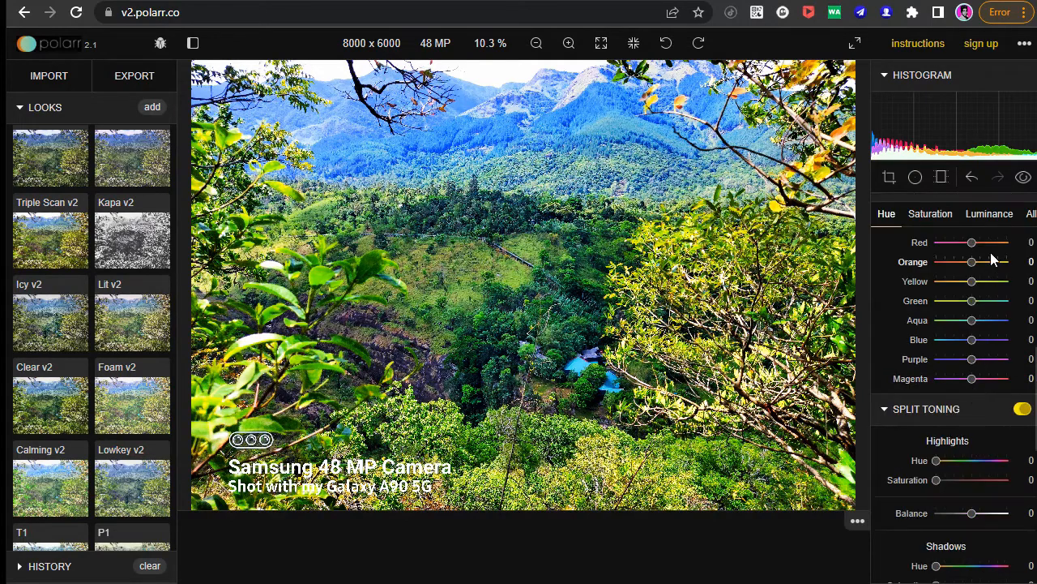
drag(972, 242, 982, 289)
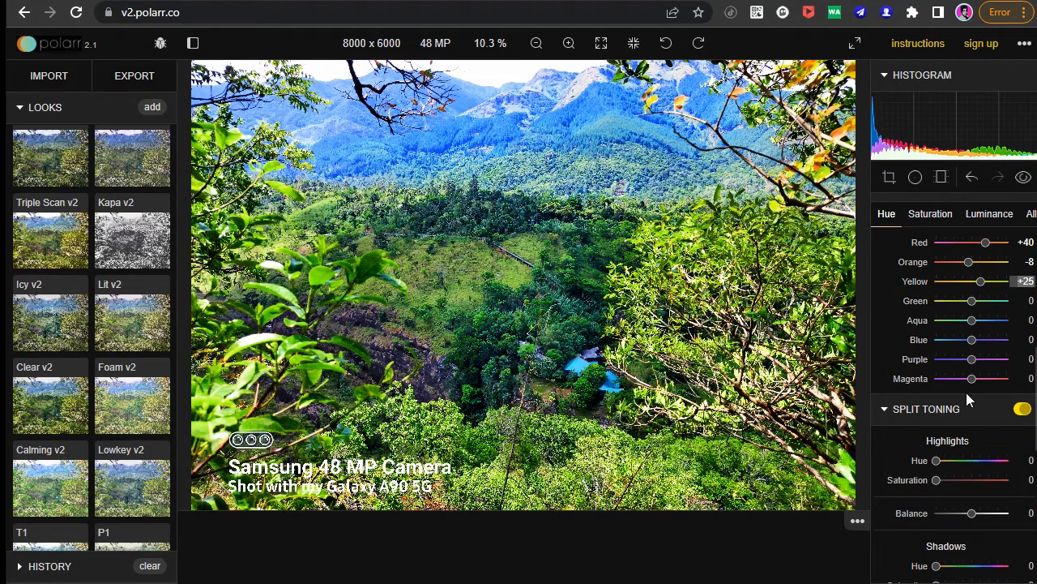
- Try out the split toning hues, sharpening and denoising, and return them all to 0
drag(938, 460, 917, 462)
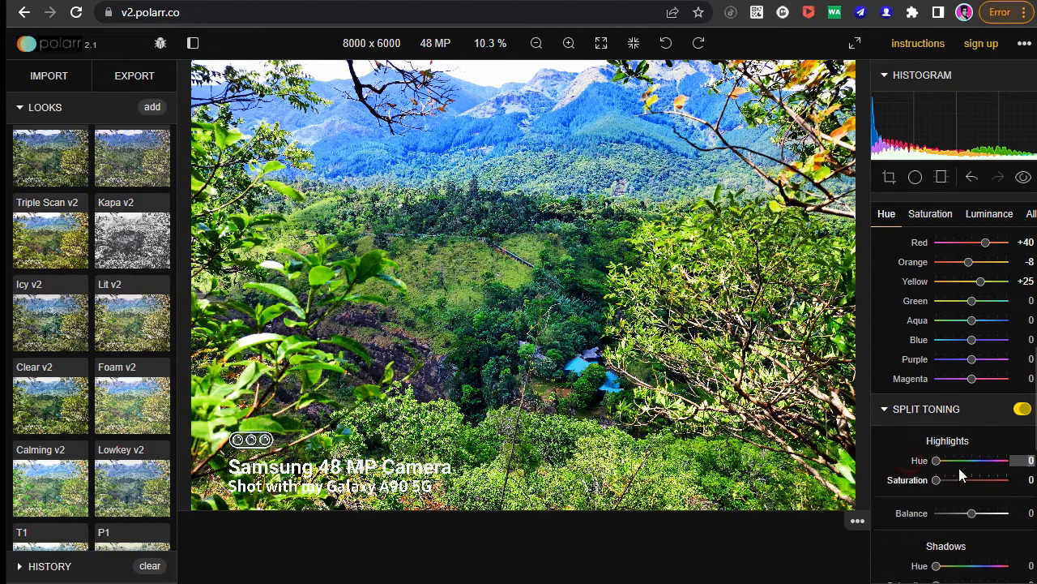
scroll(964, 471, down, 2)
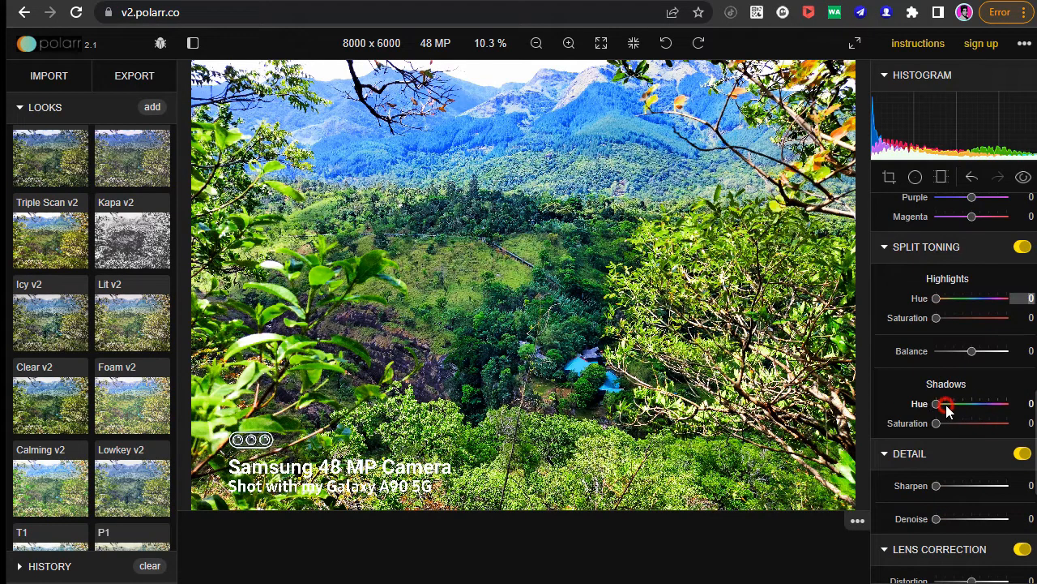
drag(971, 412, 990, 412)
mouse_move(928, 405)
mouse_down()
mouse_move(974, 405)
mouse_move(939, 412)
mouse_up()
drag(940, 485, 984, 485)
double_click(901, 488)
drag(936, 518, 858, 517)
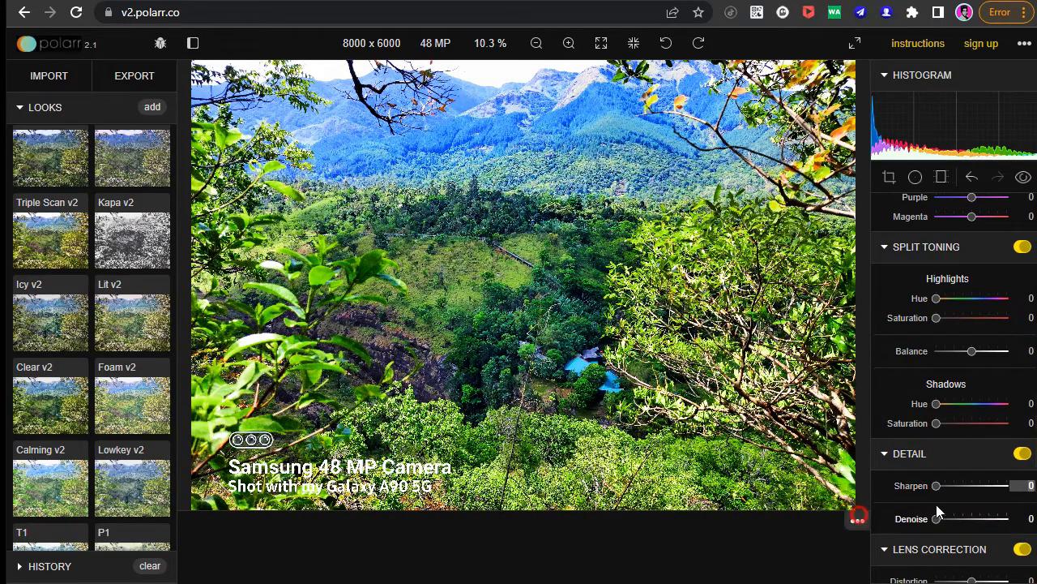
- Add a vignette with Amount -85, Feather +77 and Highlights +100
scroll(937, 509, down, 4)
drag(971, 430, 945, 434)
mouse_move(990, 459)
mouse_down()
mouse_move(933, 456)
mouse_move(1023, 459)
mouse_move(1004, 449)
mouse_move(904, 456)
mouse_move(1026, 452)
mouse_move(1029, 470)
mouse_move(981, 456)
mouse_move(992, 454)
mouse_move(1002, 470)
mouse_move(918, 469)
mouse_move(1008, 468)
mouse_up()
click(1007, 451)
- Set the chromatic shift amount to +2
mouse_move(978, 521)
mouse_down()
mouse_move(1008, 521)
mouse_move(894, 522)
mouse_move(975, 521)
mouse_move(959, 529)
mouse_move(969, 529)
mouse_up()
drag(967, 525, 971, 526)
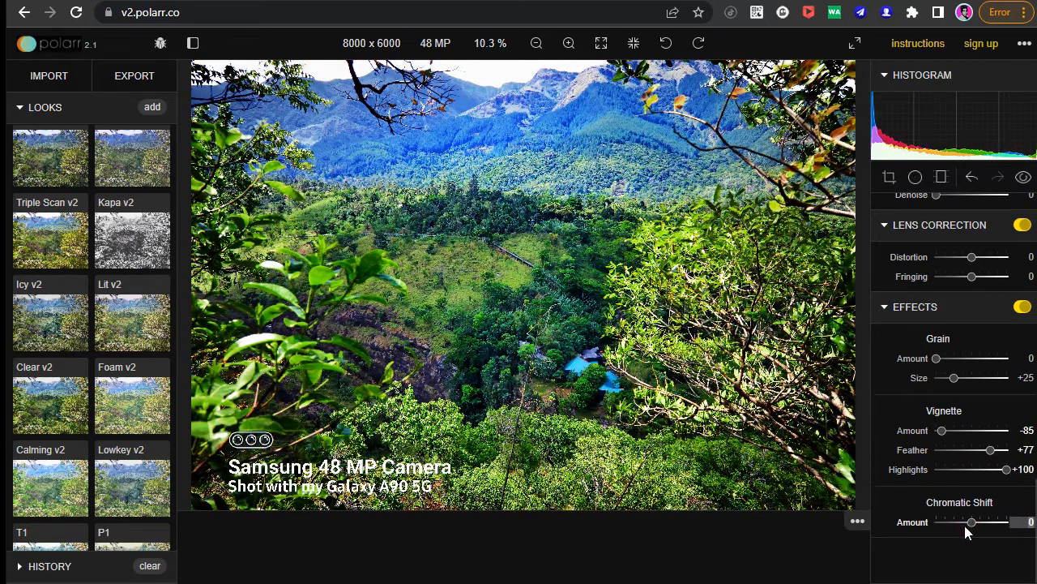
drag(969, 520, 975, 524)
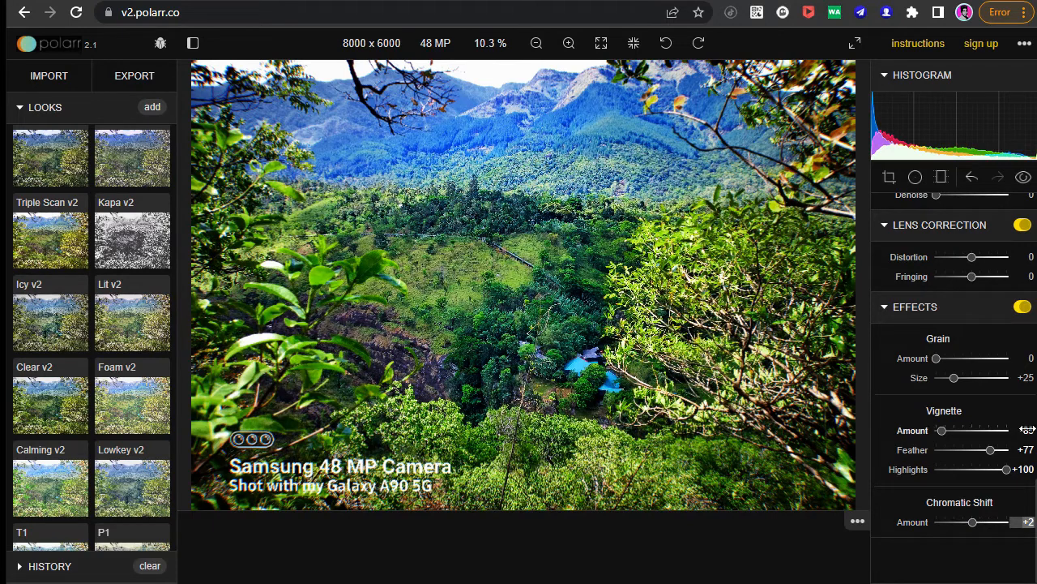
- Readjust the basic tones by setting Highlights to +48, Shadows to +14 and Whites to -53
scroll(1003, 348, up, 3)
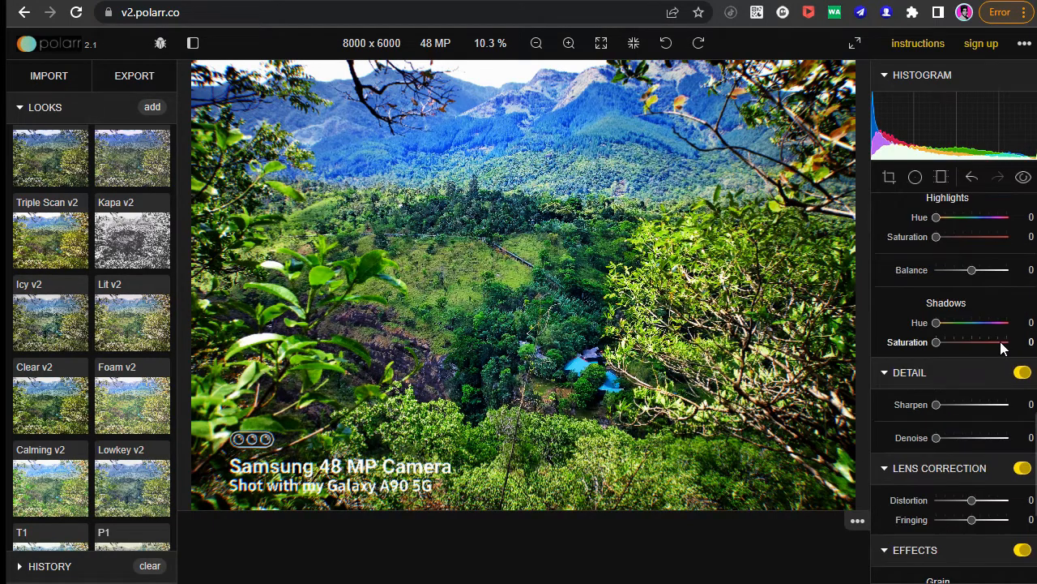
mouse_move(941, 322)
mouse_down()
mouse_move(984, 322)
mouse_move(936, 322)
mouse_up()
scroll(957, 301, up, 10)
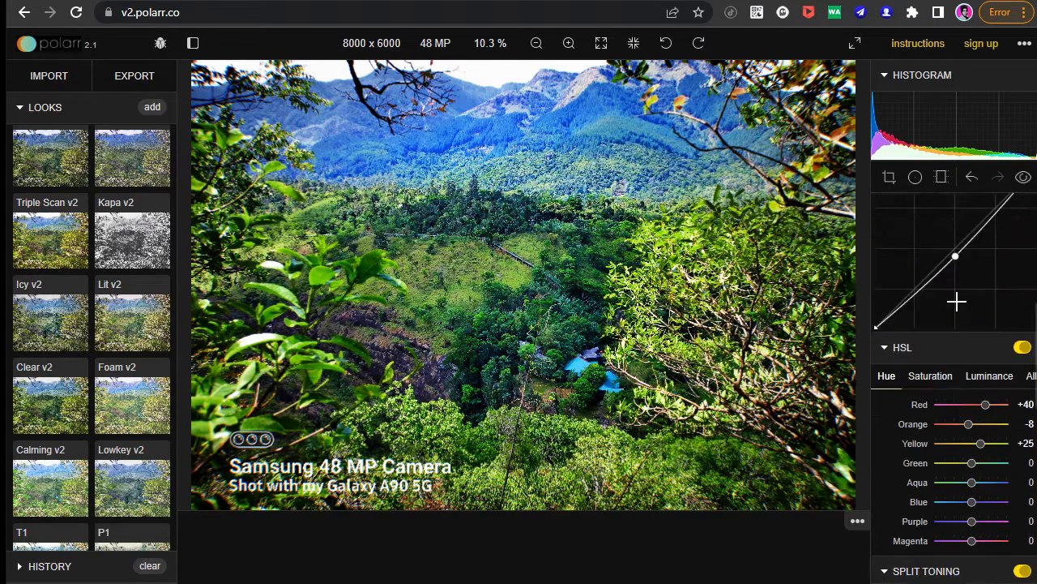
scroll(959, 324, up, 1)
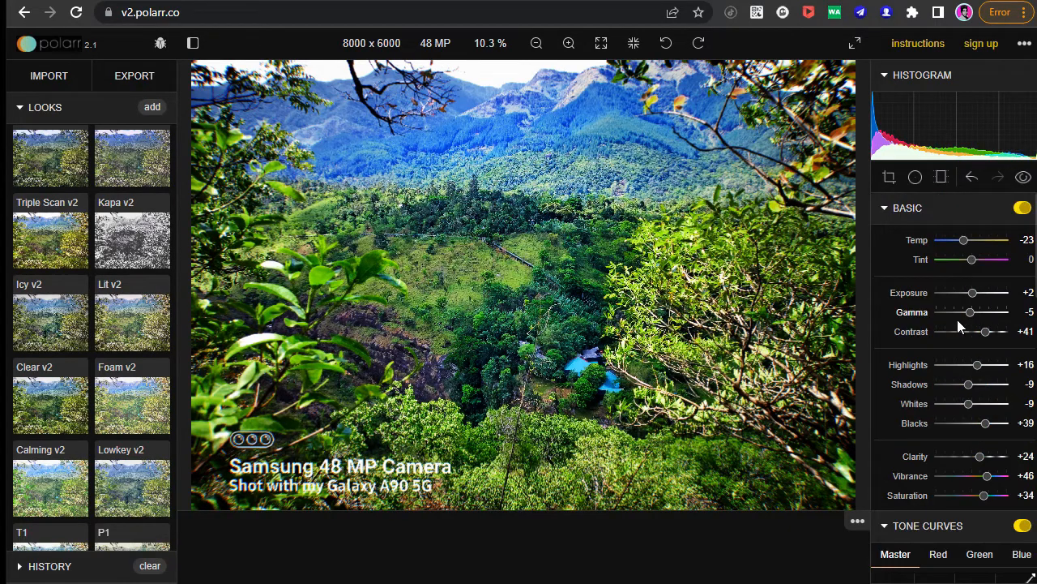
drag(978, 365, 979, 393)
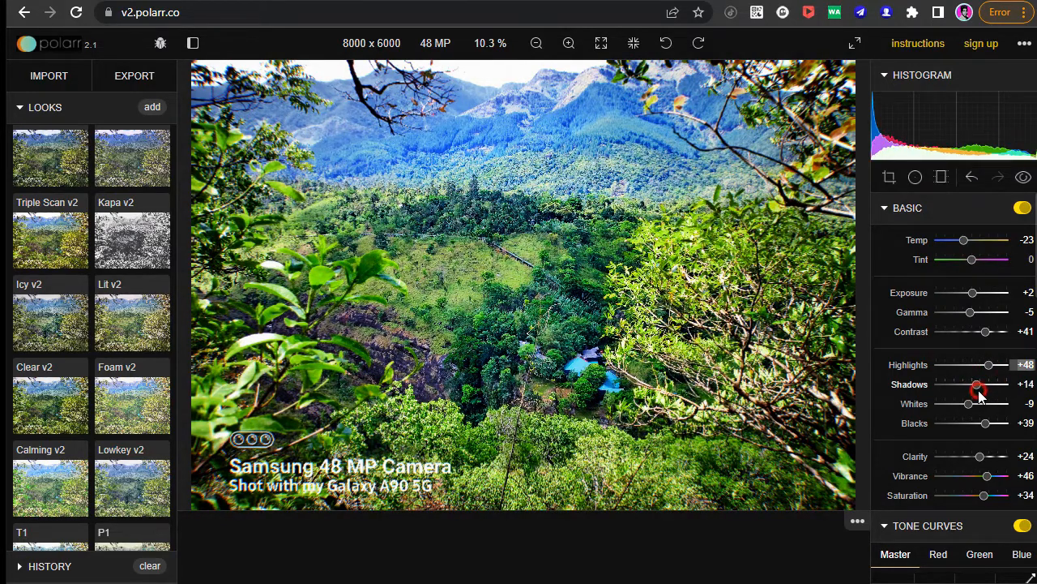
drag(982, 405, 954, 405)
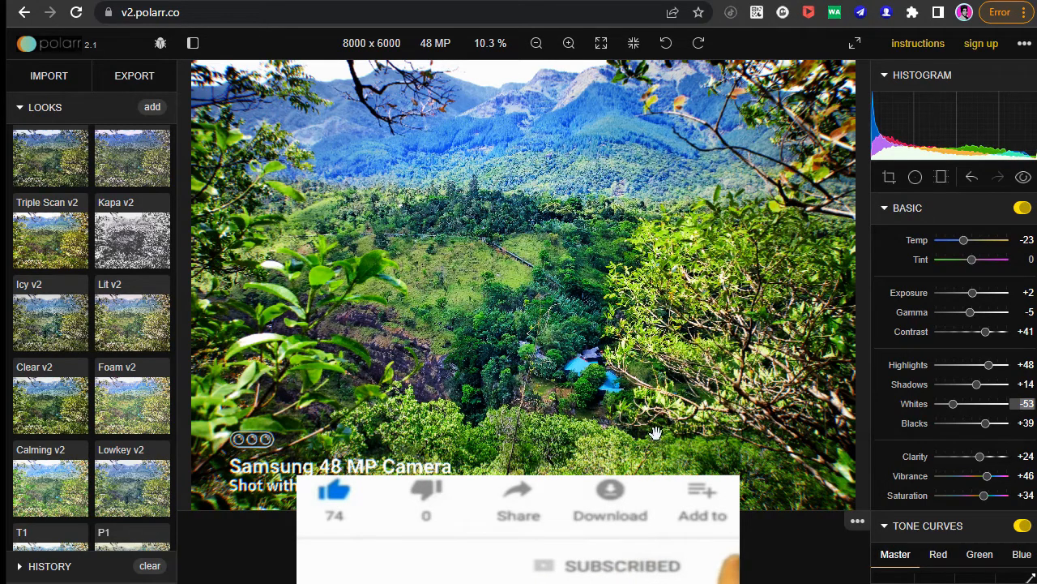
- Export the edited photo as a high-quality 8000 x 6000 JPEG and download it
click(118, 84)
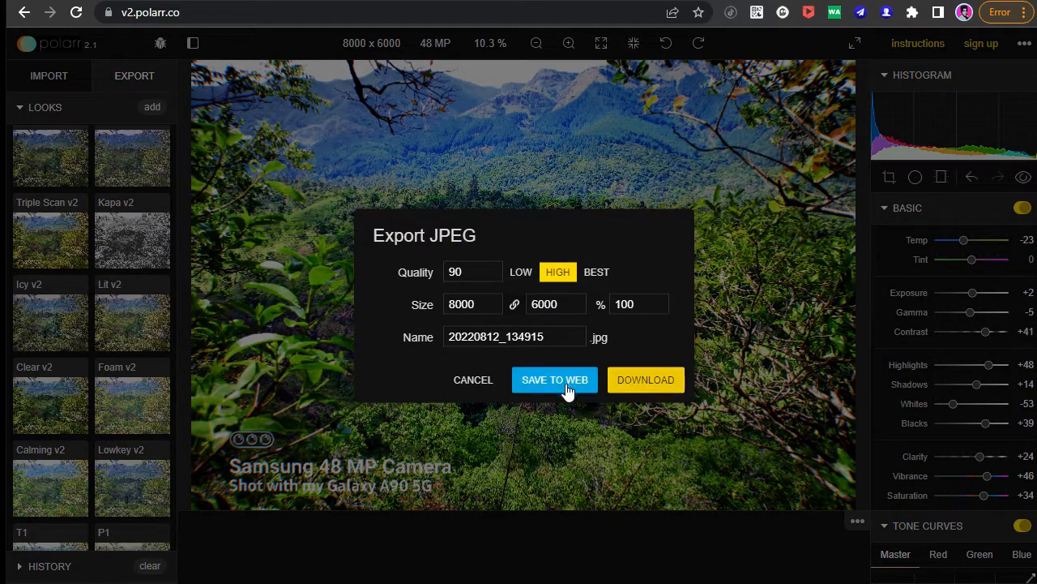
click(645, 379)
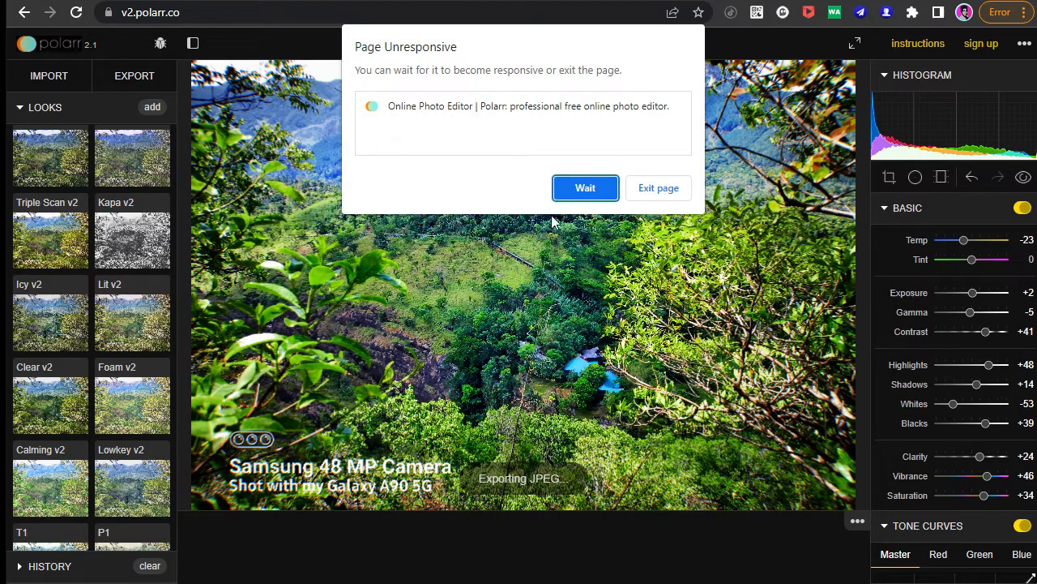
- Keep waiting for the unresponsive page to finish the JPEG export and dismiss the support and email request without sending anything
click(587, 187)
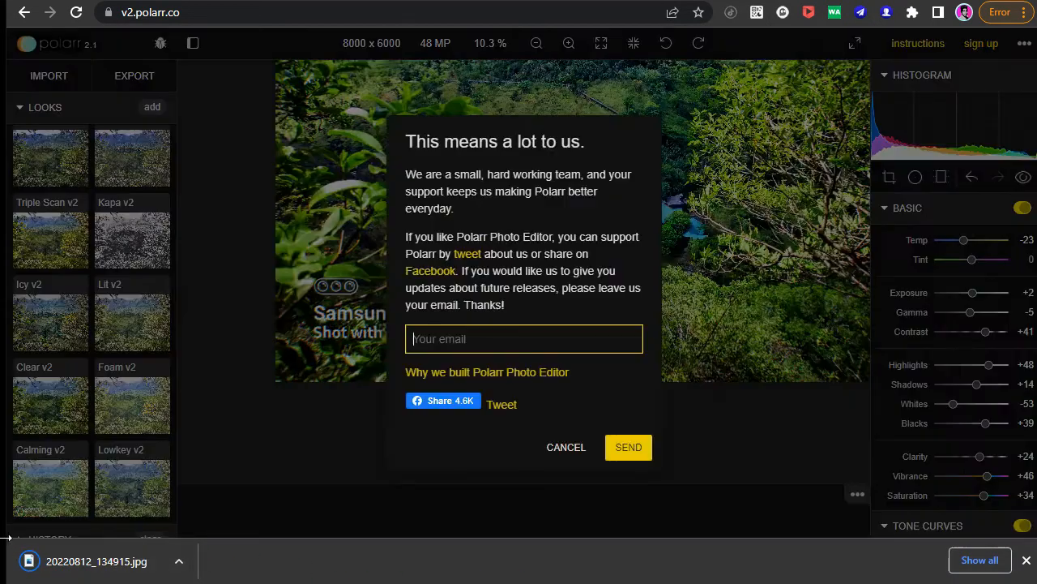
click(568, 447)
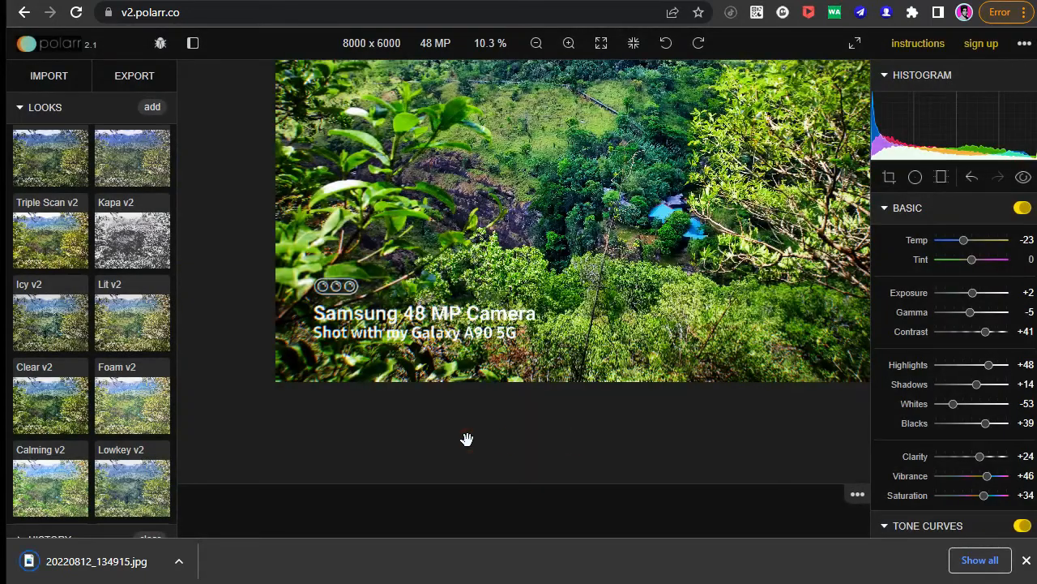
- Open the downloaded 20220812_134915.jpg in the image viewer, examine the exported photo full screen and in a window, and close the viewer
click(182, 570)
click(209, 458)
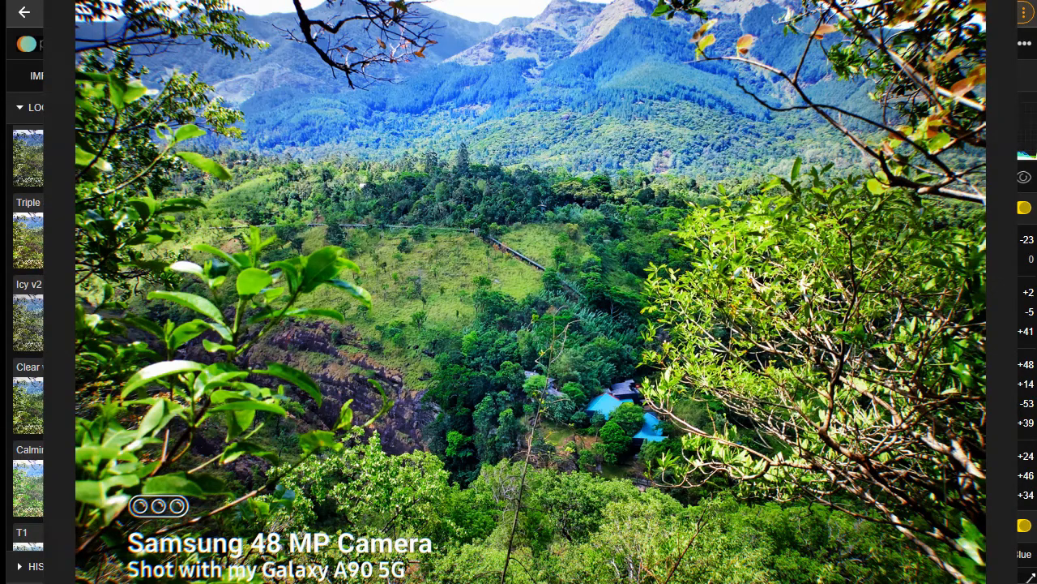
key(Escape)
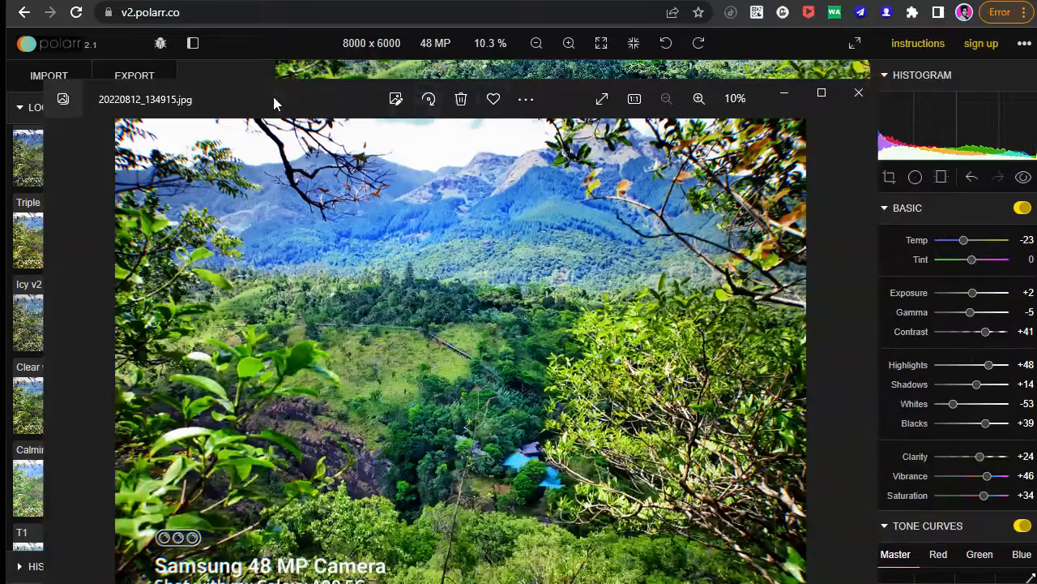
drag(273, 96, 270, 47)
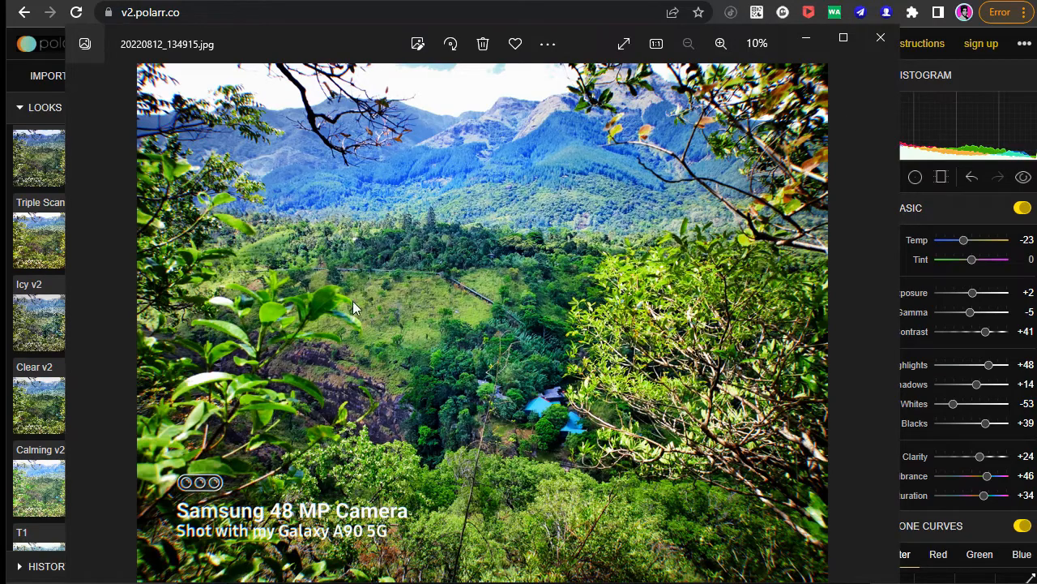
click(881, 38)
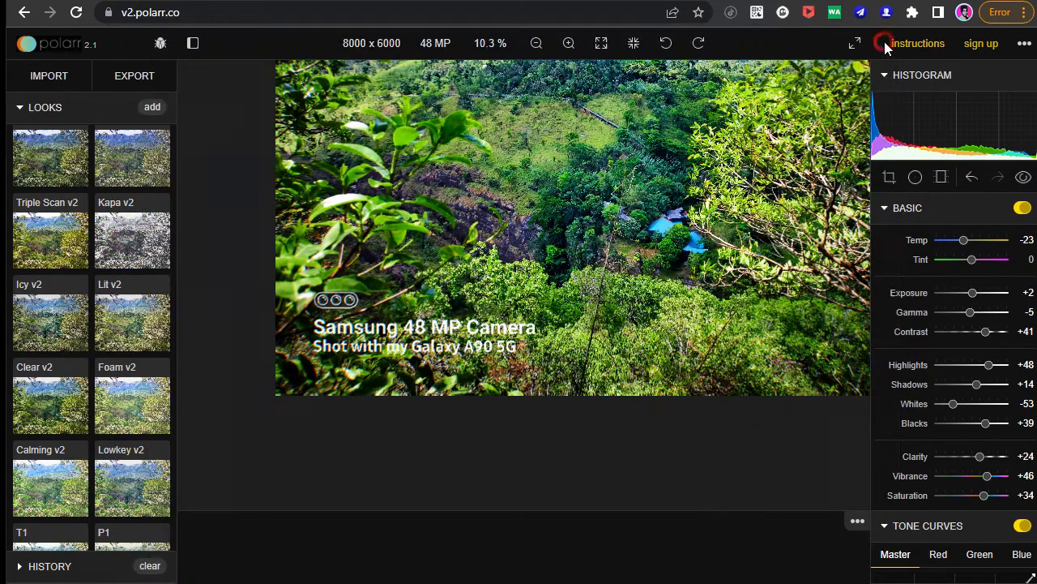